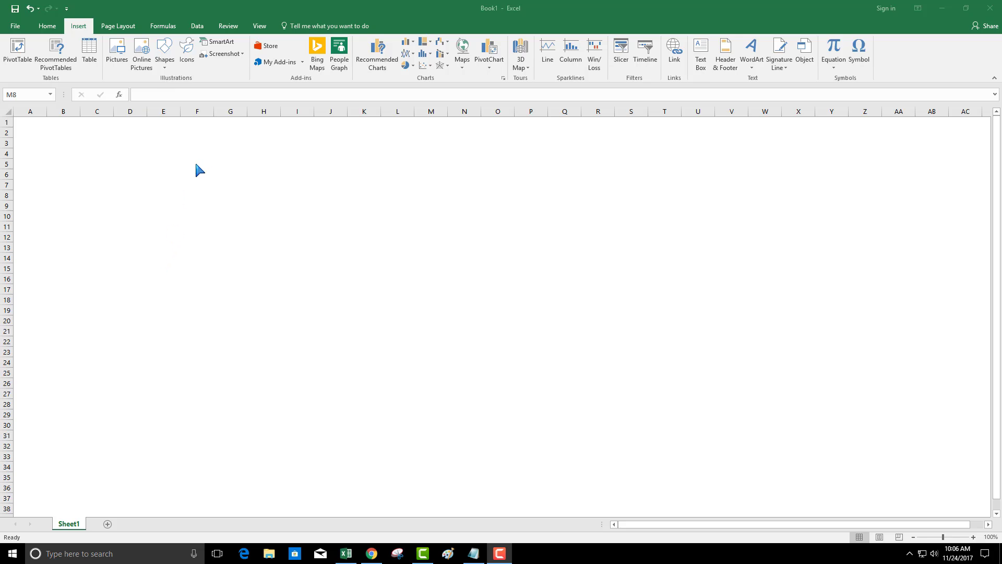
- Select every cell on the sheet and give it a white fill to hide the gridlines
click(15, 28)
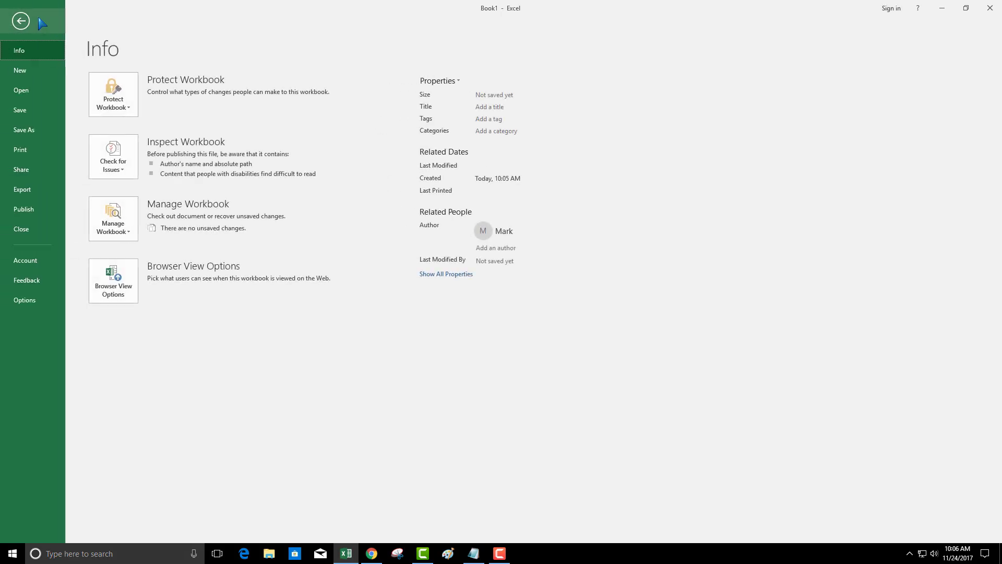
click(15, 17)
click(169, 193)
drag(152, 177, 118, 174)
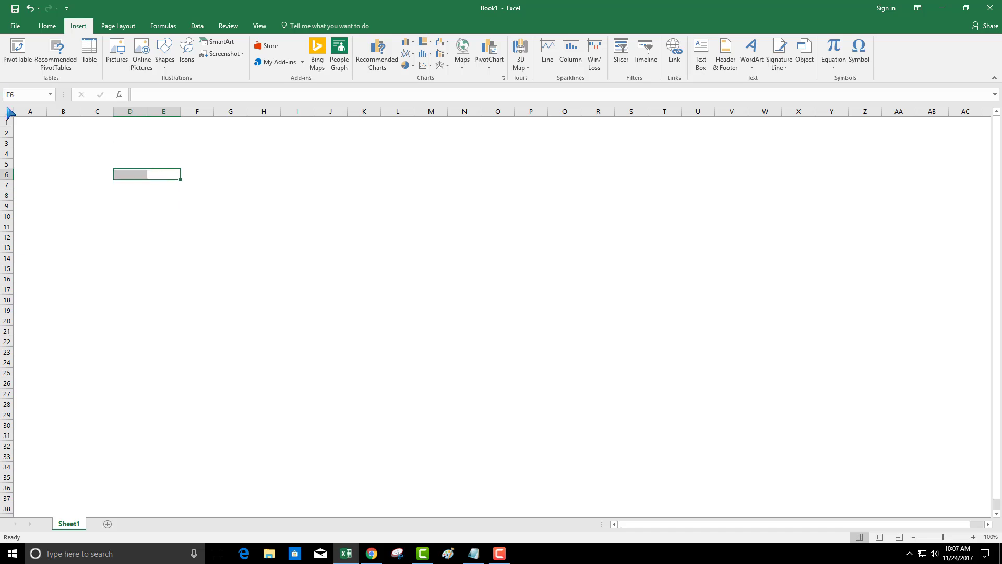
key(ctrl+a)
click(48, 26)
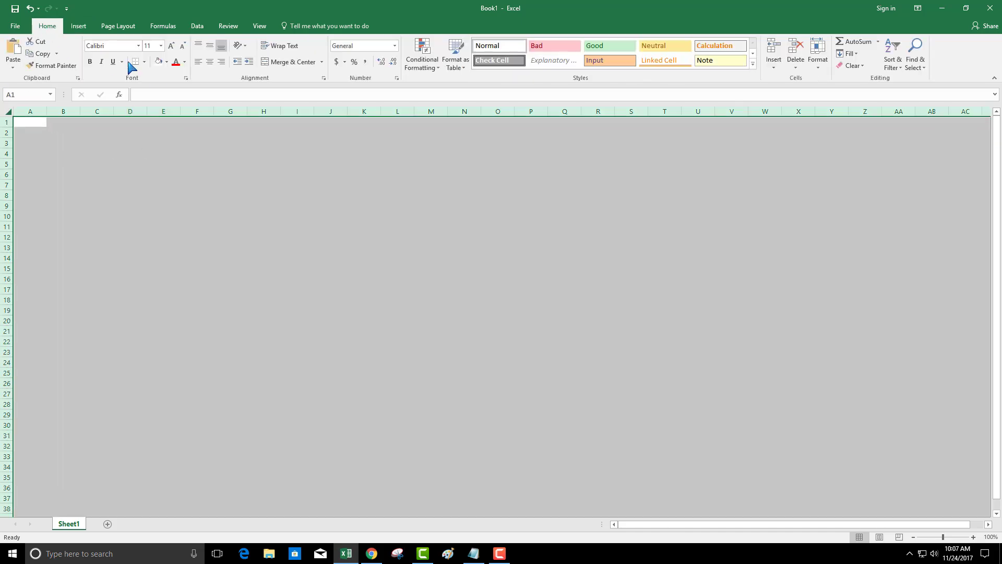
click(167, 61)
click(161, 85)
click(189, 194)
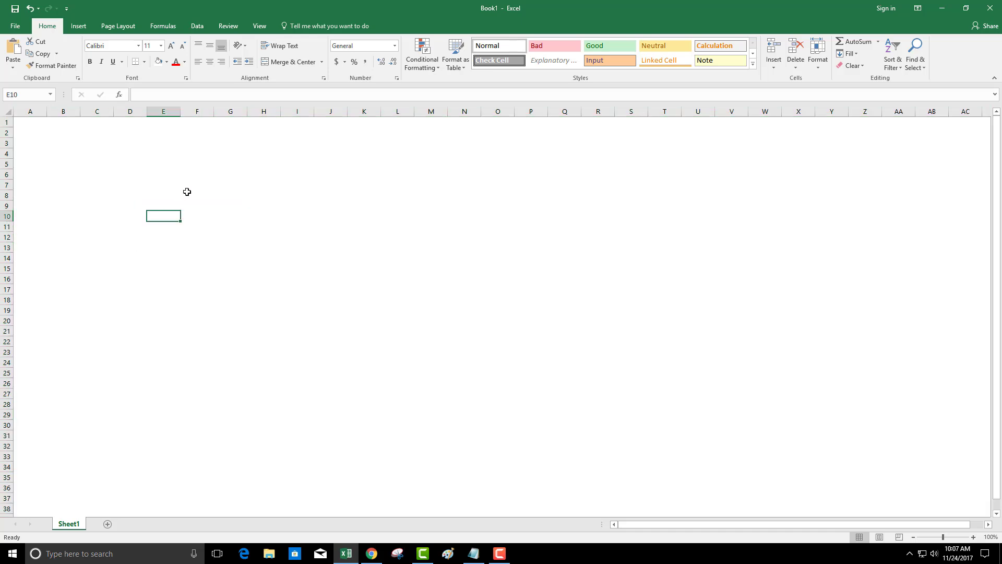
- Insert a Continuous Block Process SmartArt graphic from the Process category
click(86, 26)
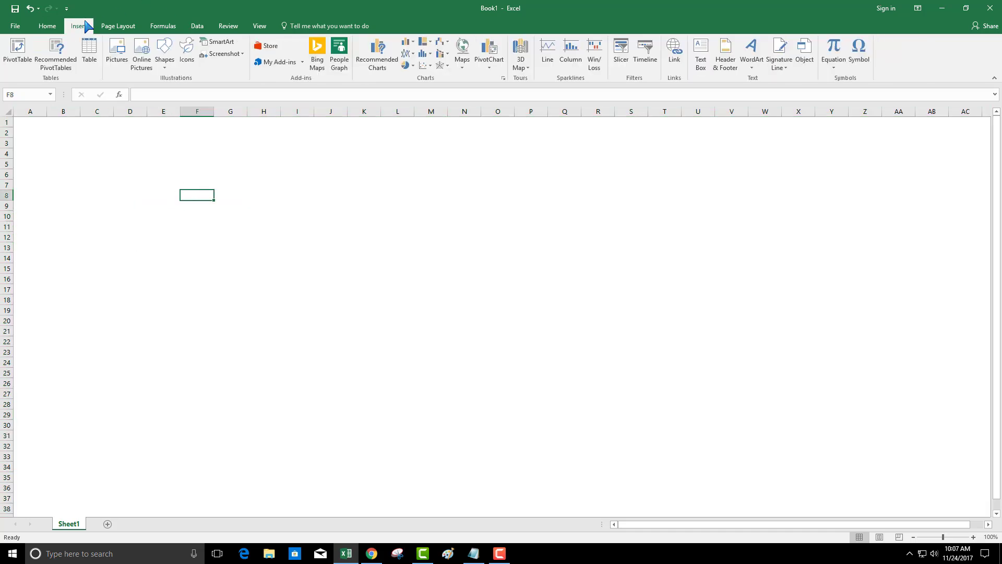
click(219, 43)
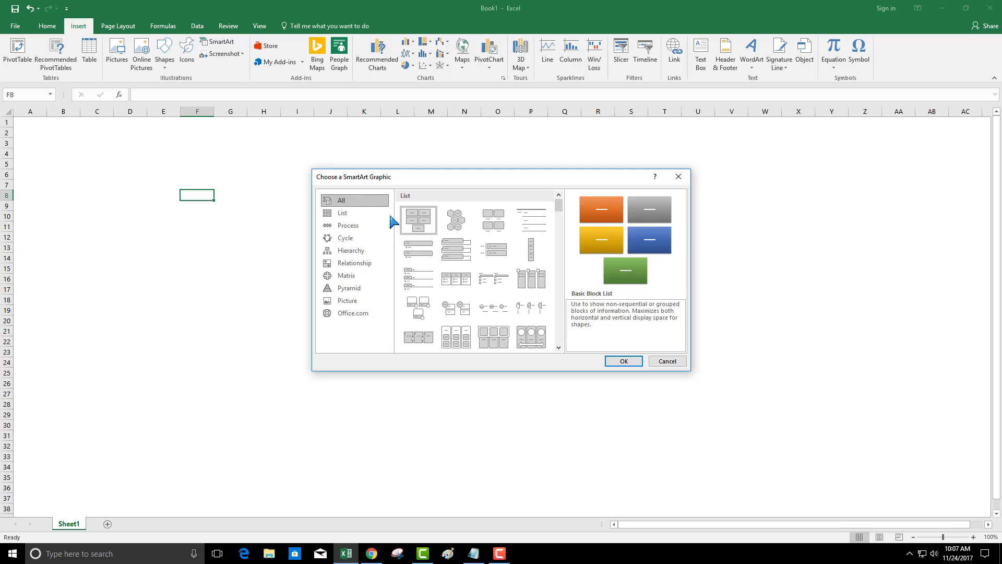
click(356, 227)
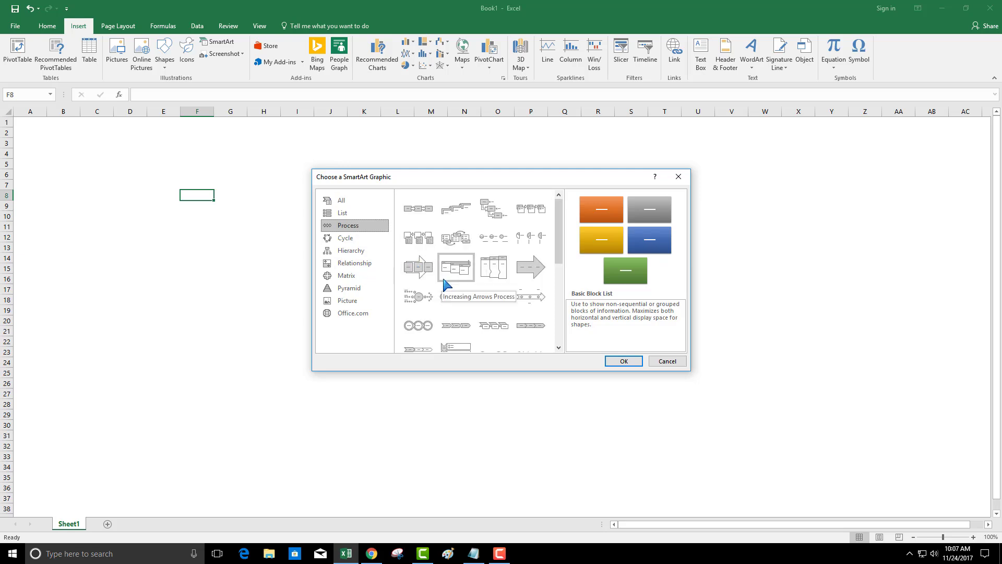
click(429, 266)
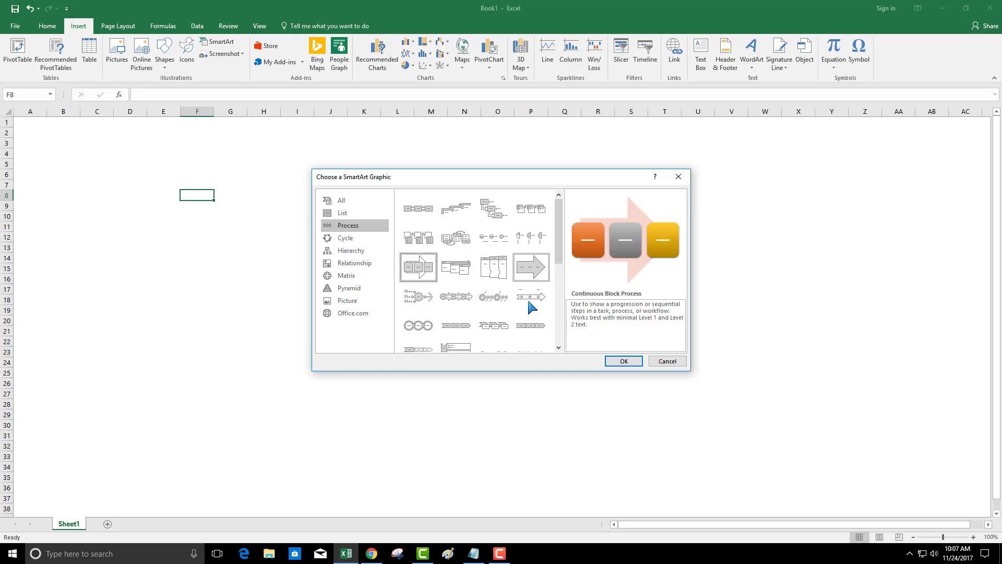
click(622, 361)
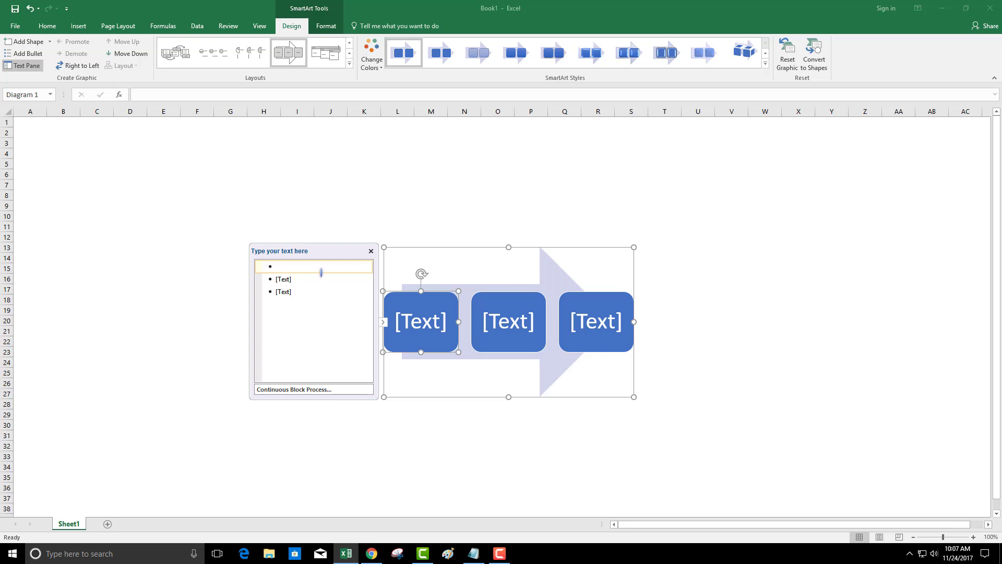
text(Setp1)
text(: )
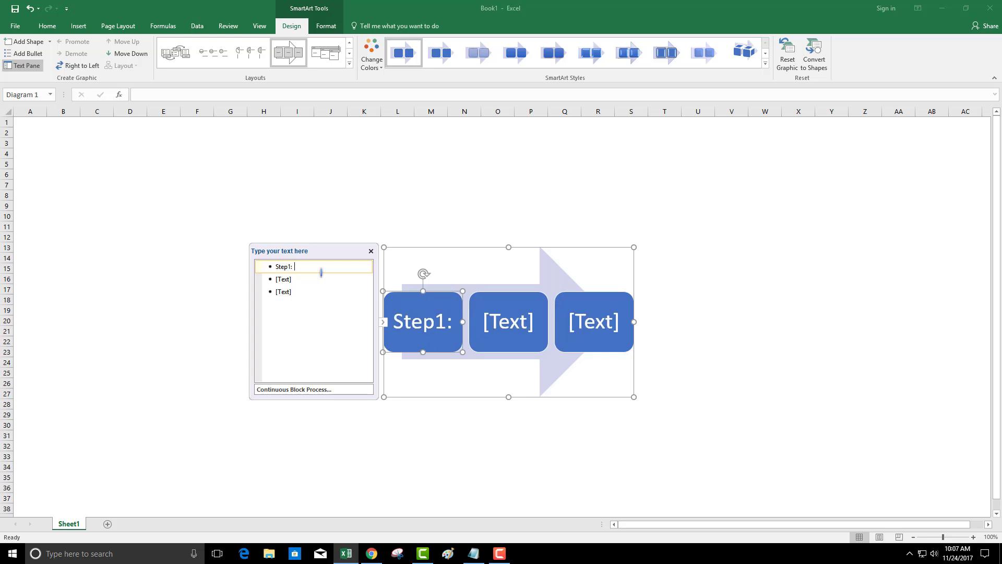
text(uy it)
- Enter 'Step 1: Buy it', 'Step 2: Cleaan it' and 'Step 3: Sell it', fixing wording and spacing
key(Down)
text(tep 2)
key(BackSpace)
key(BackSpace)
text(2: Clea)
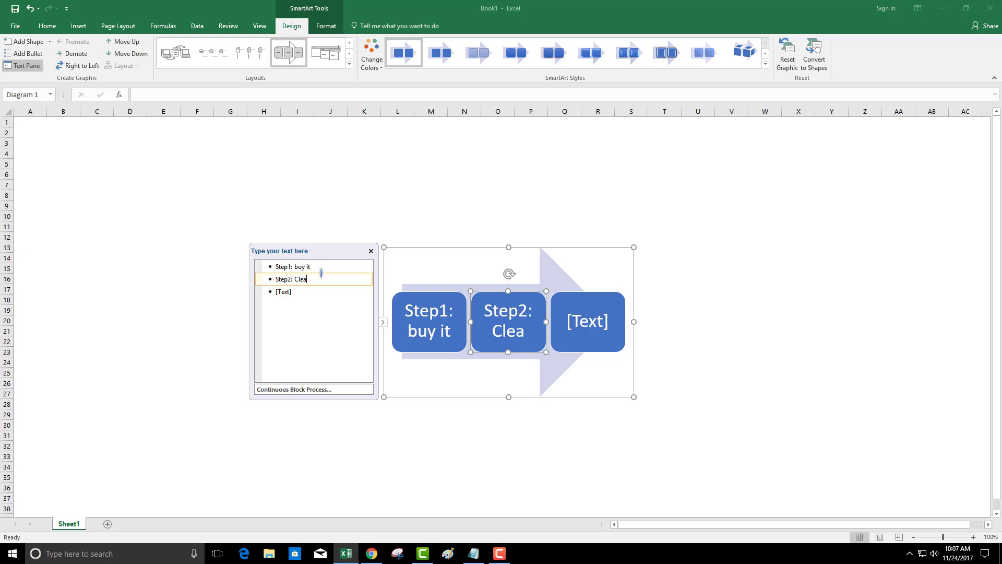
text(an it)
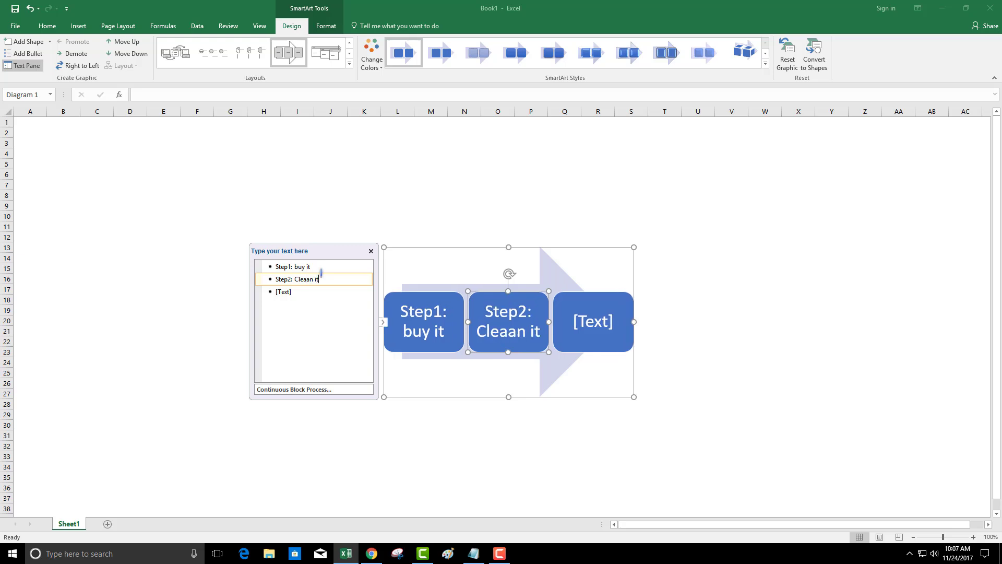
click(285, 267)
drag(296, 266, 619, 274)
text(B)
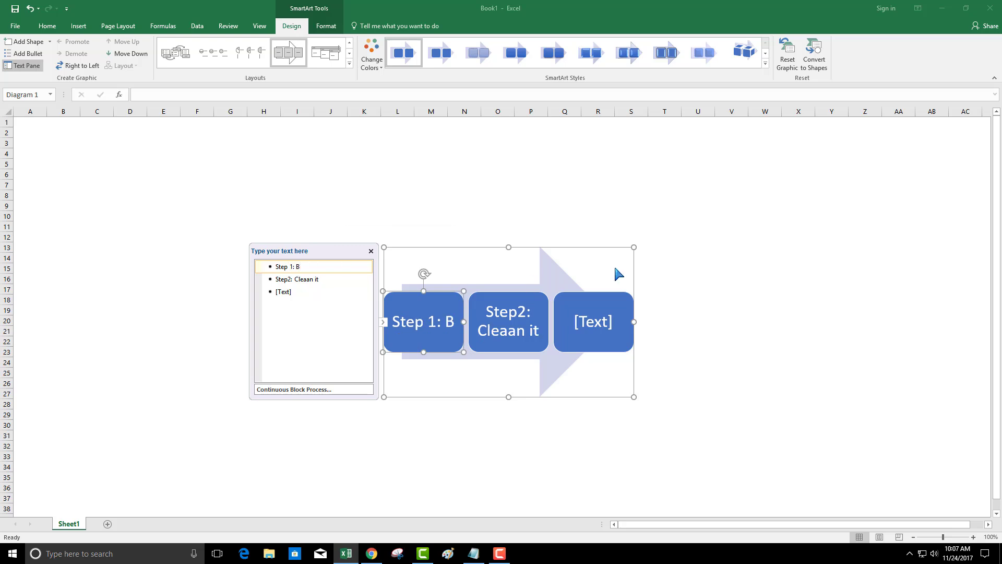
text(uy it)
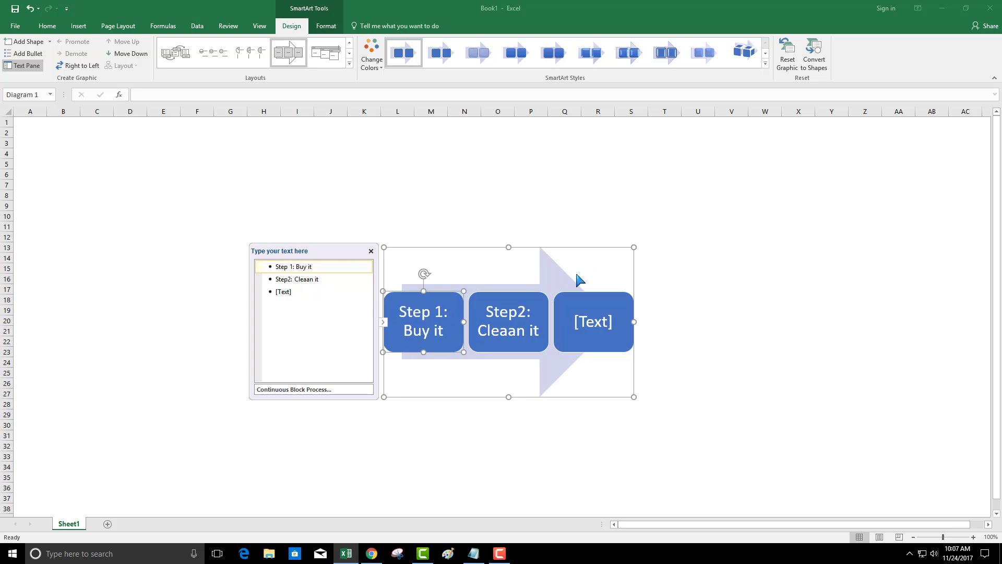
click(289, 278)
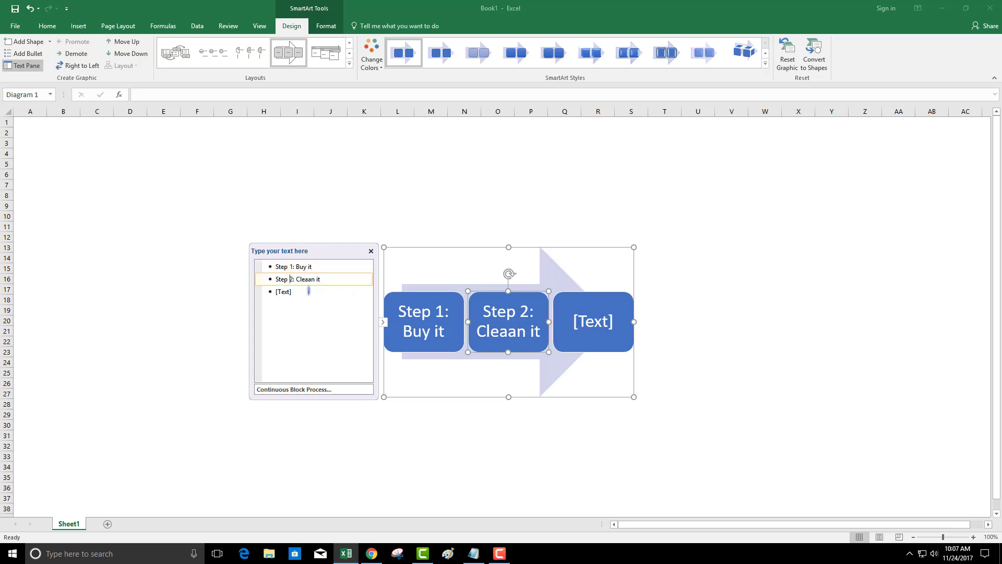
click(295, 291)
text(Step 3: Sell it)
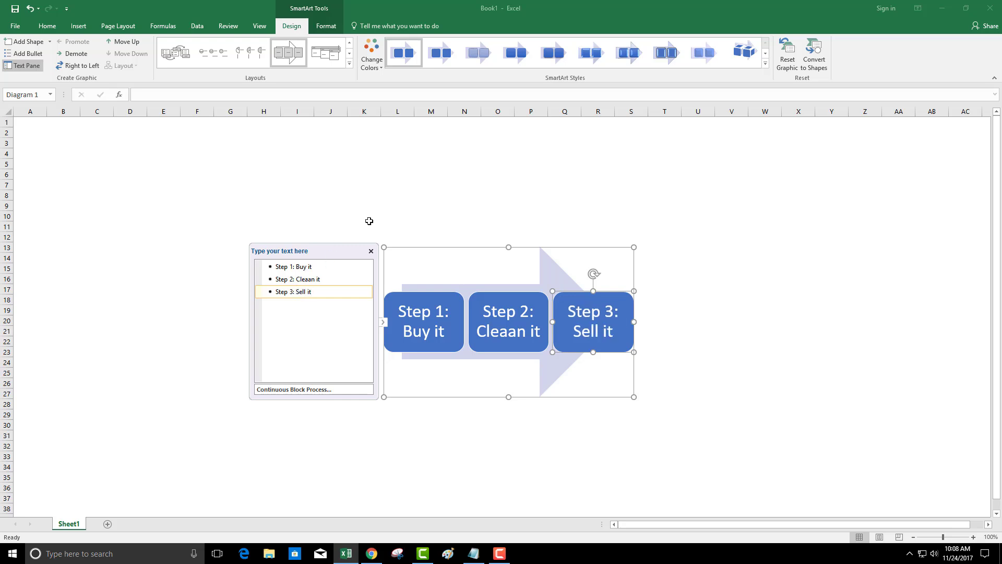
- Apply a shaded blue colour scheme to the flowchart
click(403, 199)
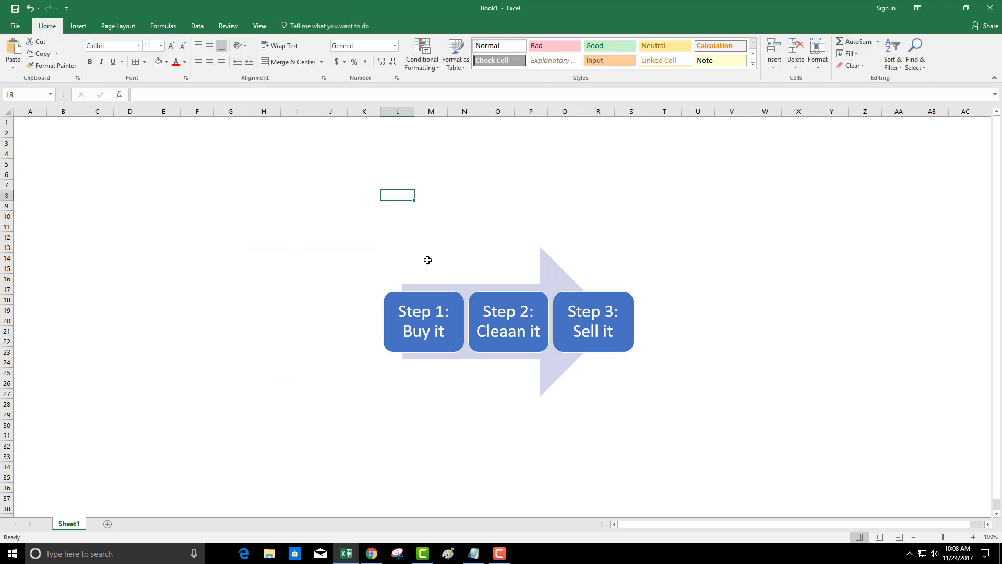
mouse_move(443, 290)
mouse_down()
mouse_move(370, 237)
mouse_move(440, 282)
mouse_up()
click(404, 185)
click(520, 293)
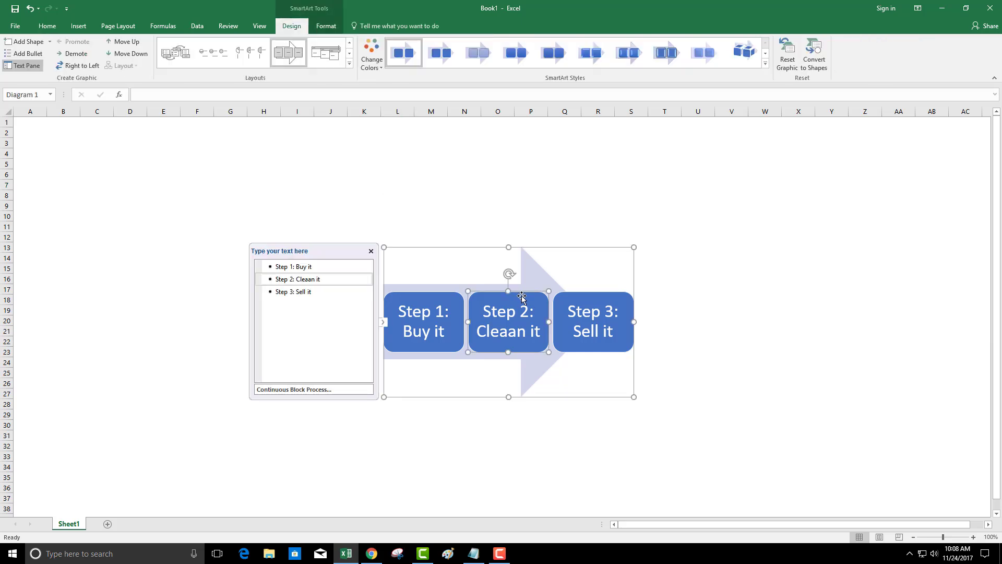
click(373, 65)
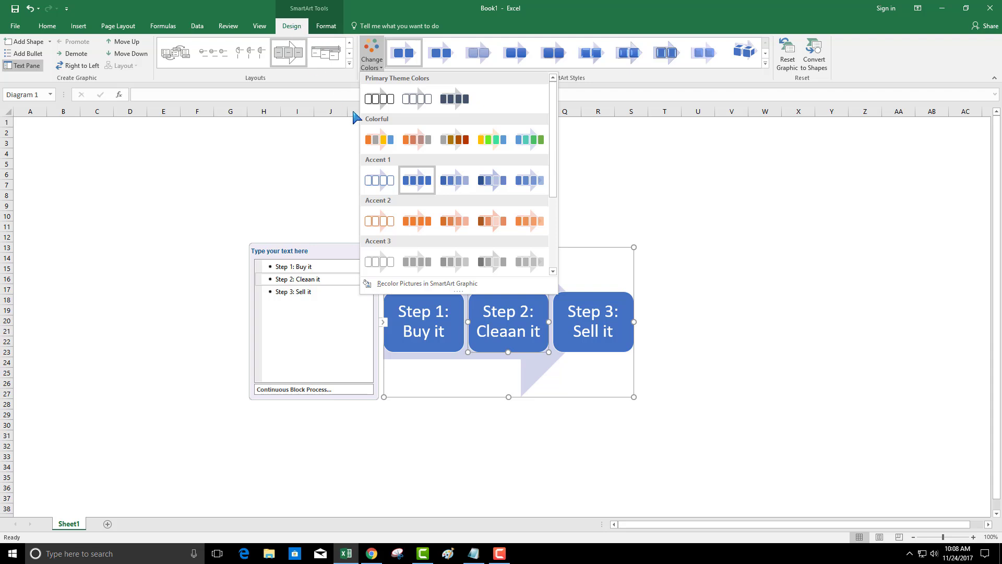
click(453, 177)
click(468, 195)
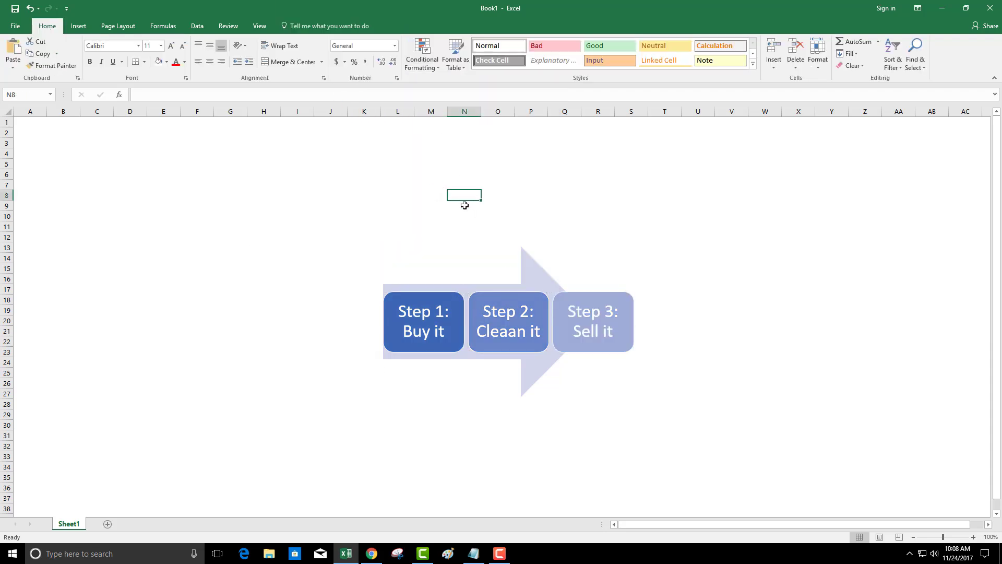
- Switch the flowchart to the Colorful orange, grey and yellow scheme
click(512, 349)
click(378, 74)
click(379, 141)
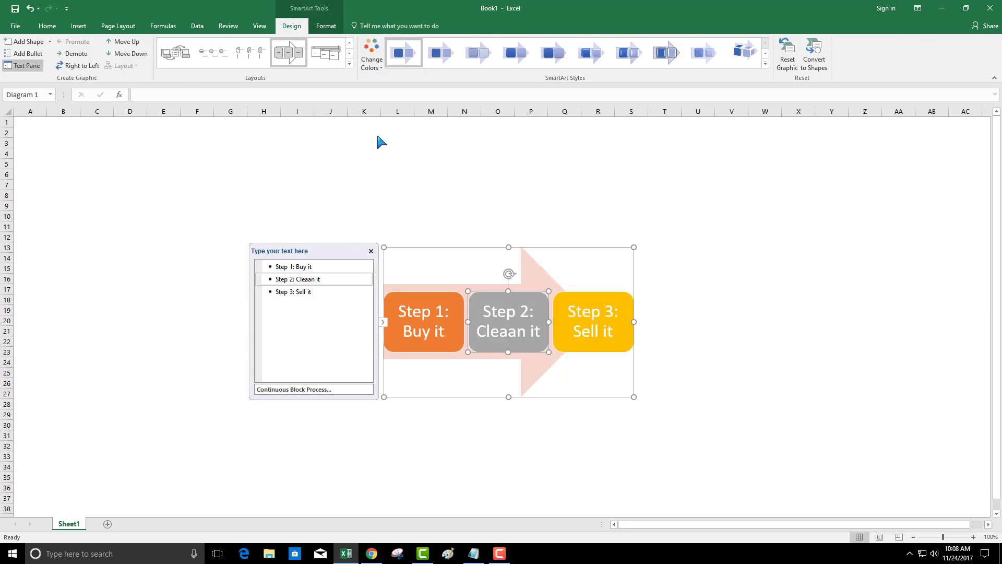
click(383, 196)
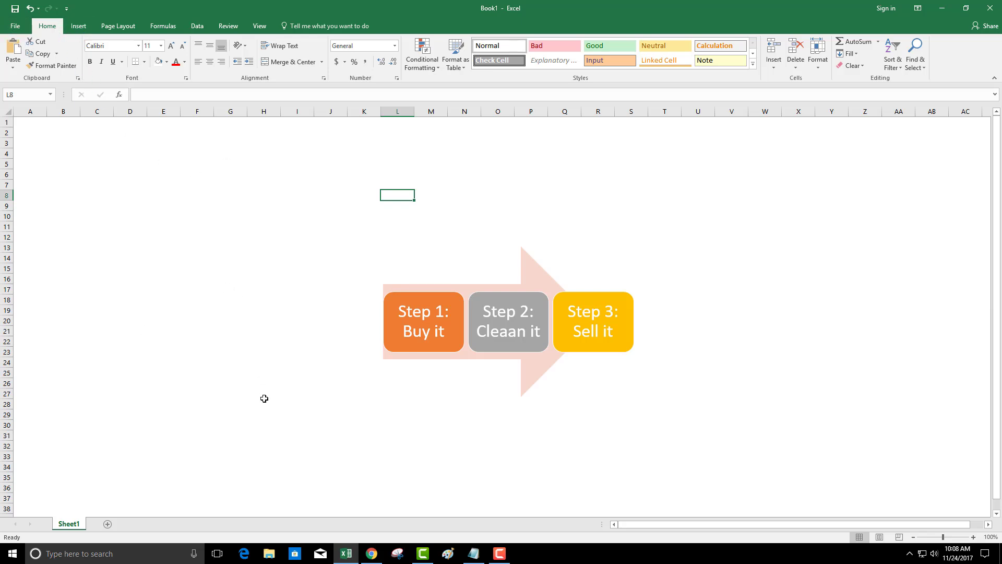
- Find Snipping Tool by searching 'snip' in Windows Search and launch it
click(56, 555)
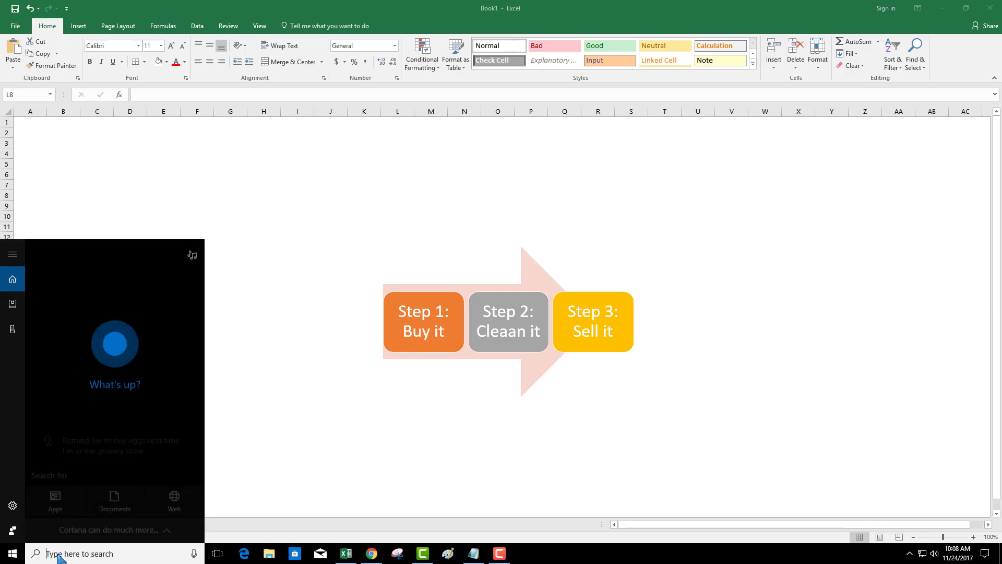
text(nixn)
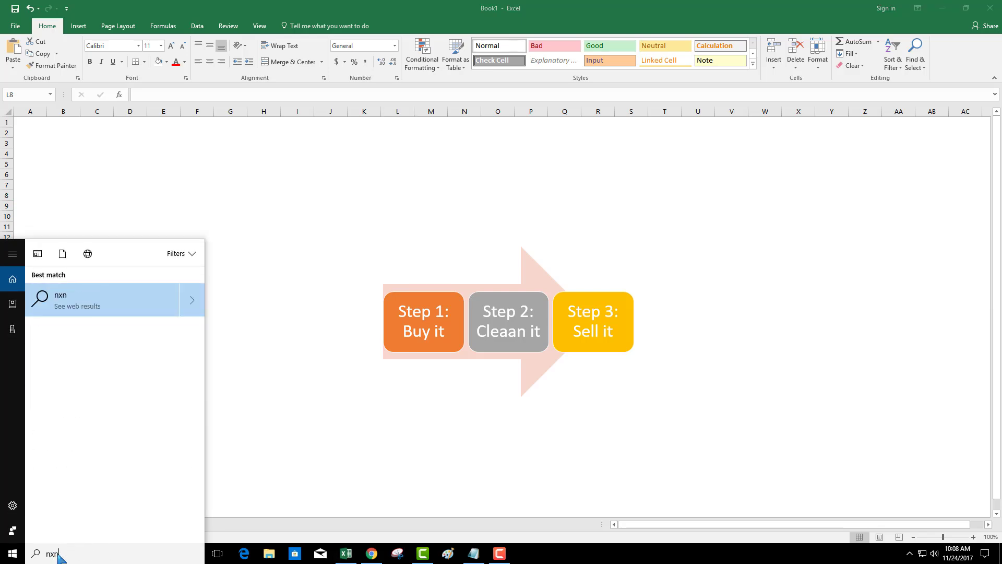
key(BackSpace)
key(BackSpace)
key(BackSpace)
text(xn)
key(BackSpace)
key(BackSpace)
text(sn)
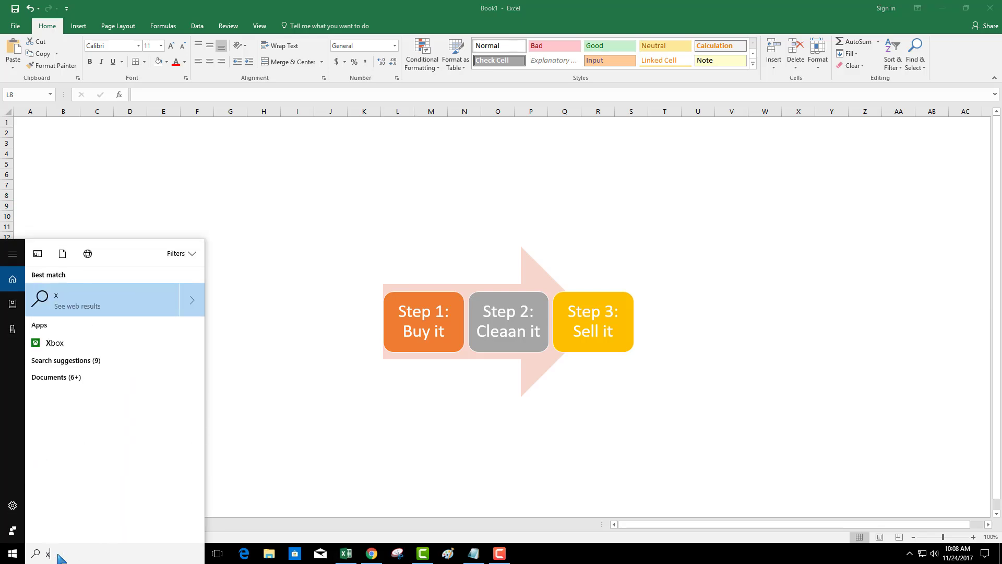
key(BackSpace)
key(BackSpace)
text(snip)
click(86, 302)
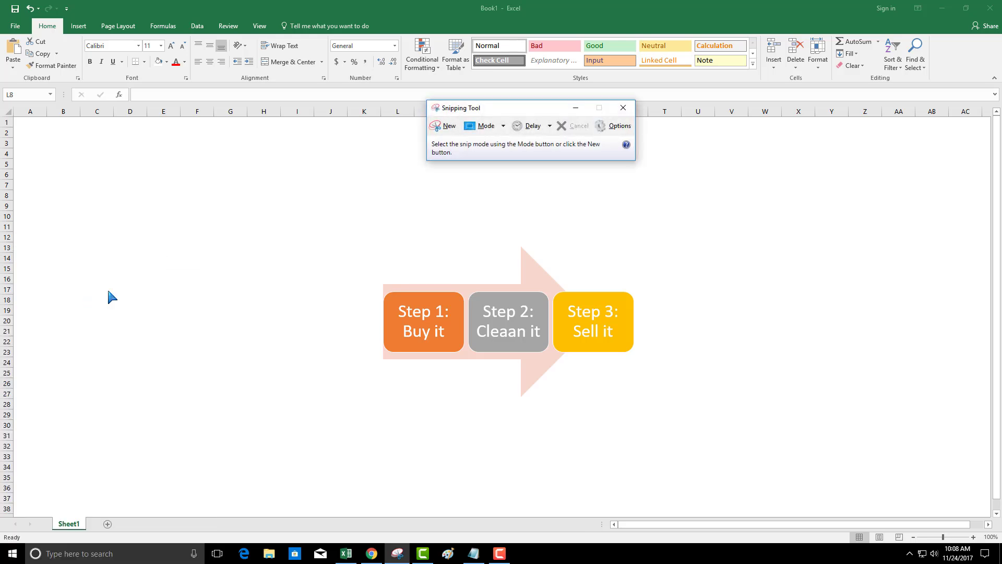
- Snip a rectangular region around the three-step flowchart
click(444, 125)
mouse_move(351, 222)
mouse_down()
mouse_move(637, 377)
mouse_move(669, 435)
mouse_up()
click(311, 146)
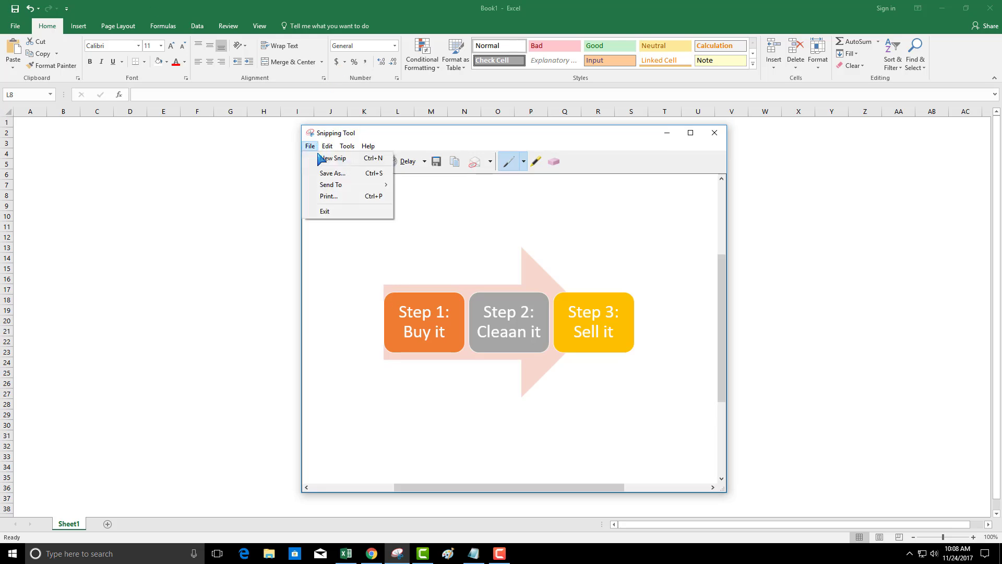
- Save the capture to the Desktop as 'flow chart' PNG after the This PC warning
click(332, 173)
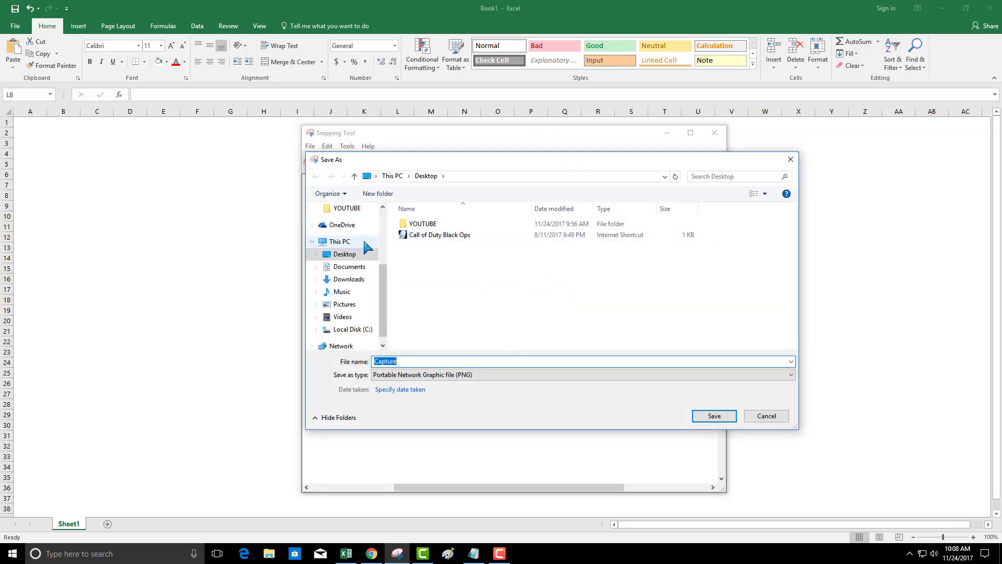
click(340, 241)
double_click(448, 361)
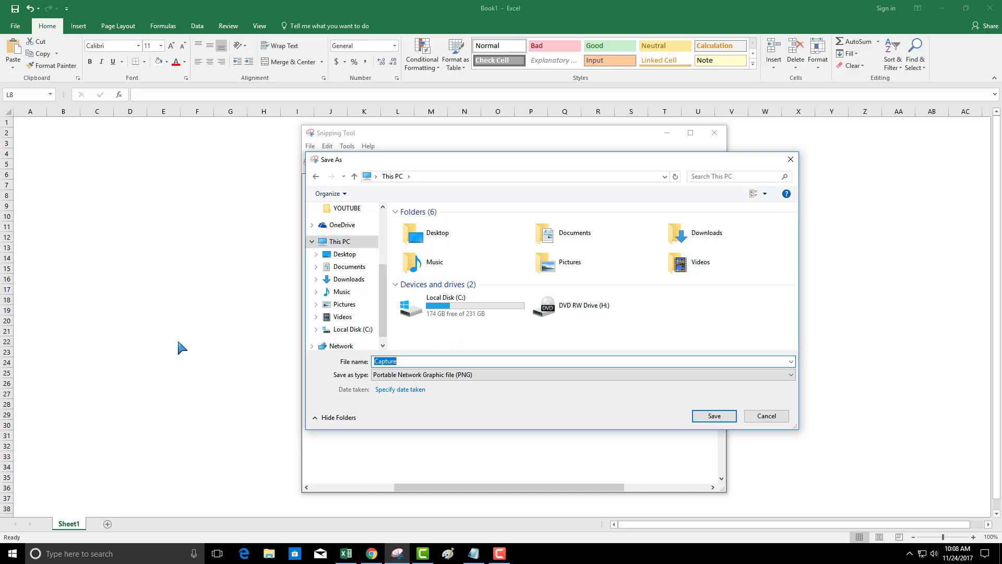
text(flow chart)
click(713, 416)
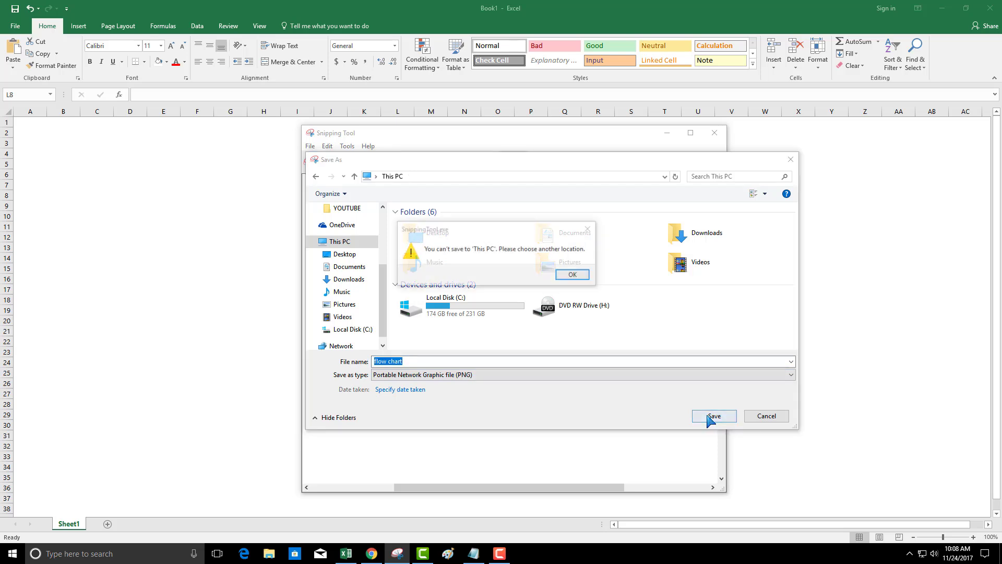
click(569, 274)
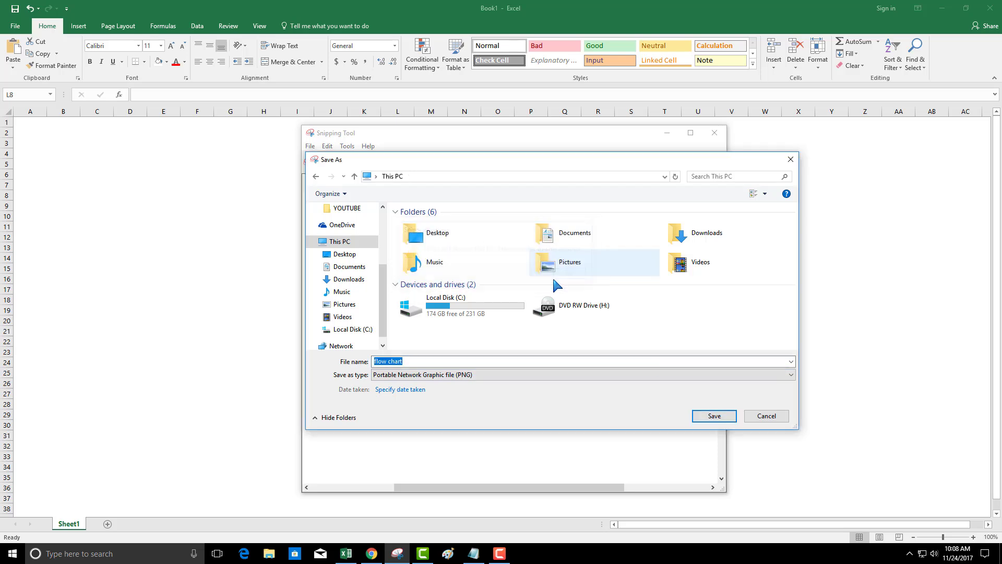
double_click(435, 239)
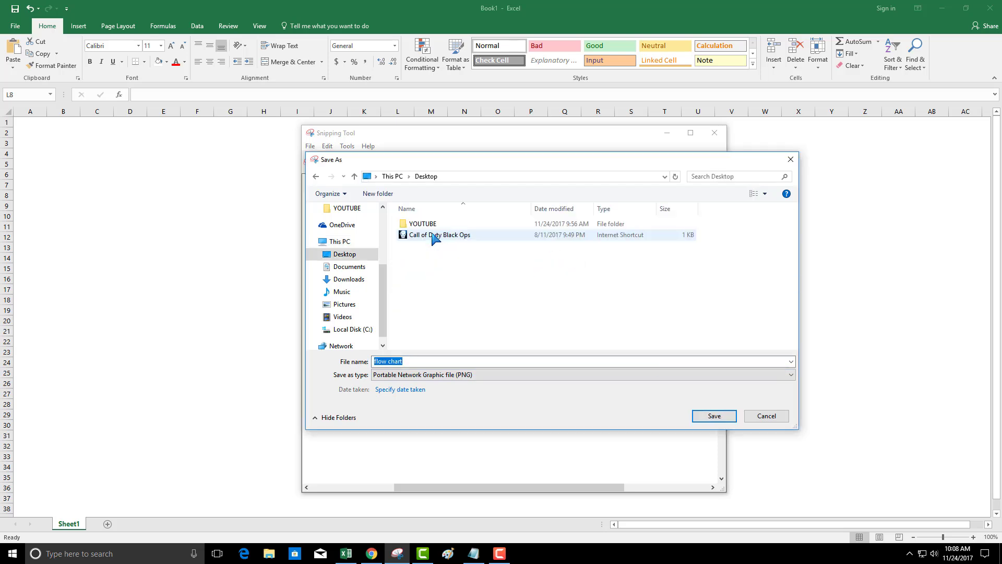
click(700, 416)
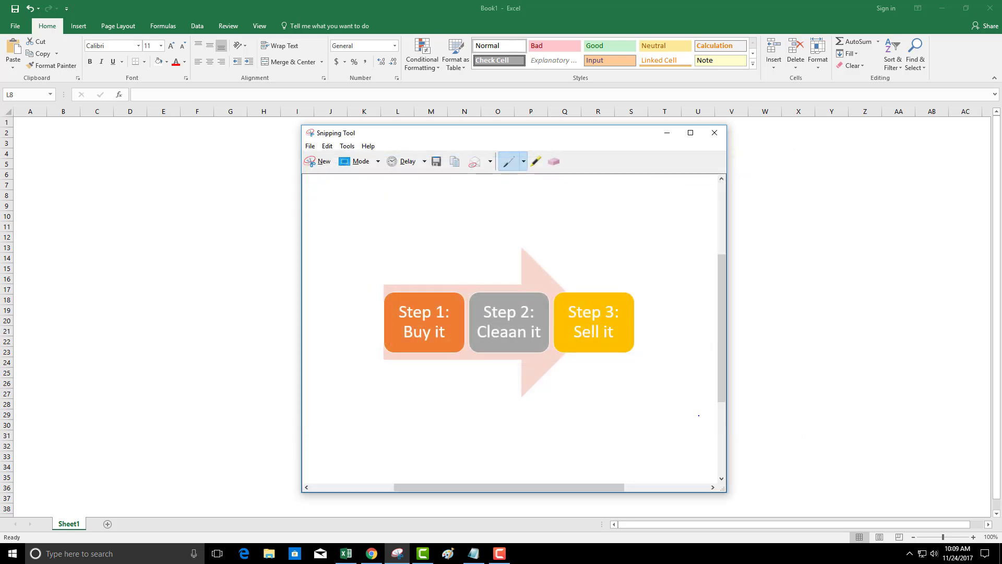